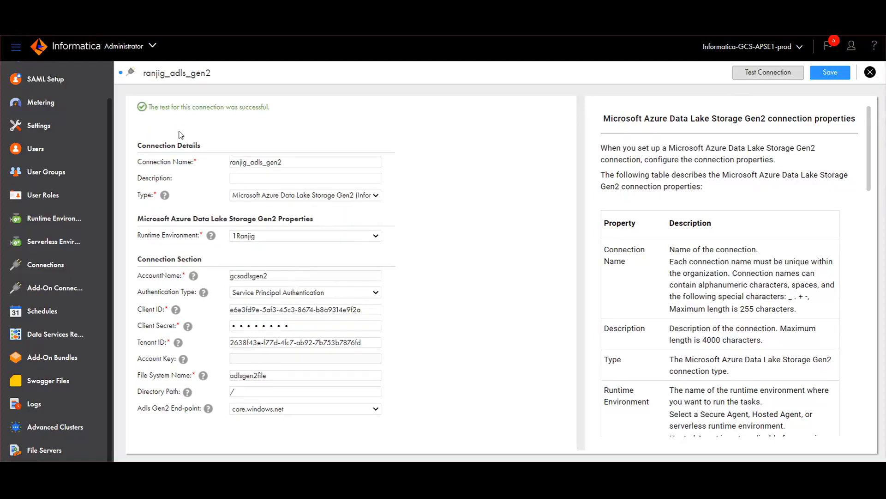
Save the ranjig_adls_gen2 connection.
click(830, 73)
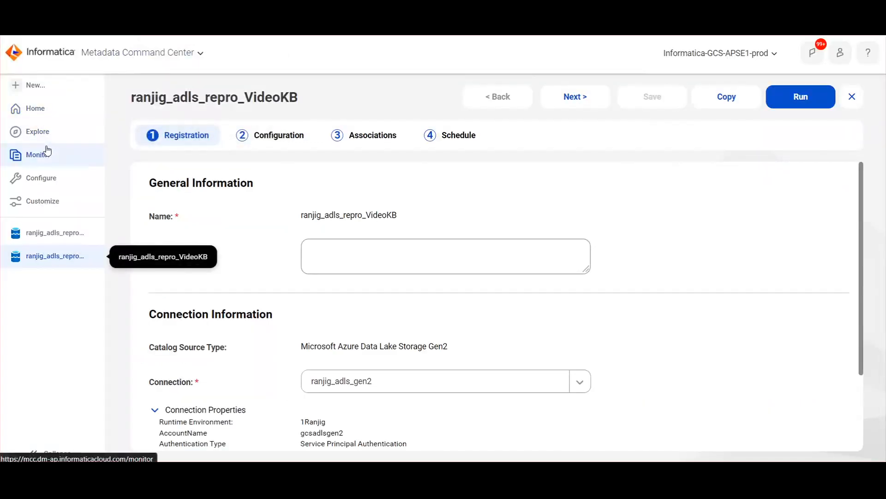
Switch to Metadata Command Center and create a new Microsoft Azure Data Lake Storage Gen2 catalog source.
click(46, 153)
click(33, 111)
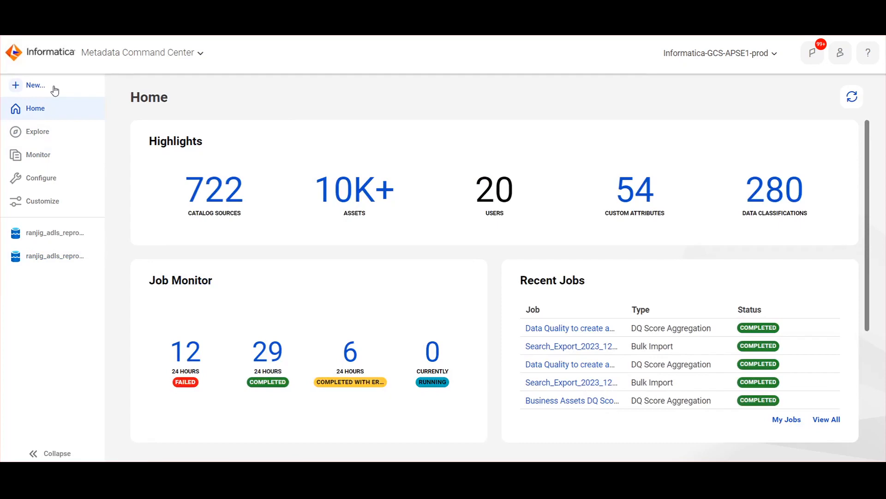
click(51, 87)
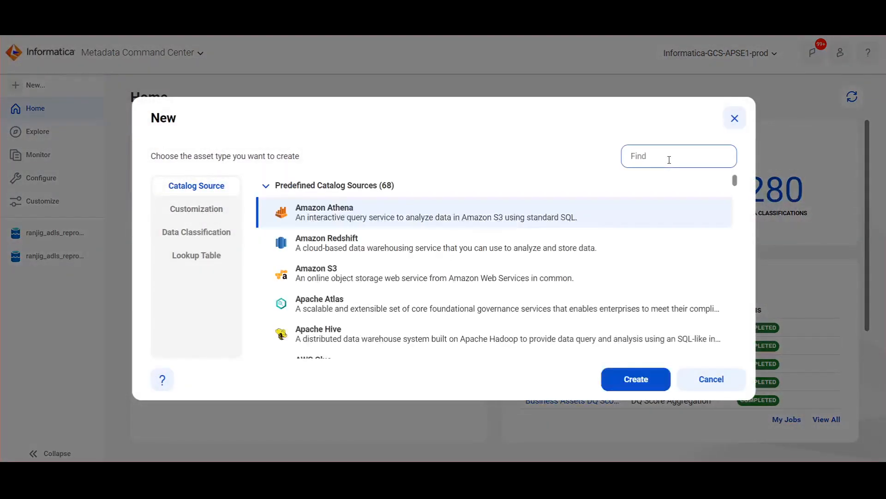
text(gen2)
click(645, 386)
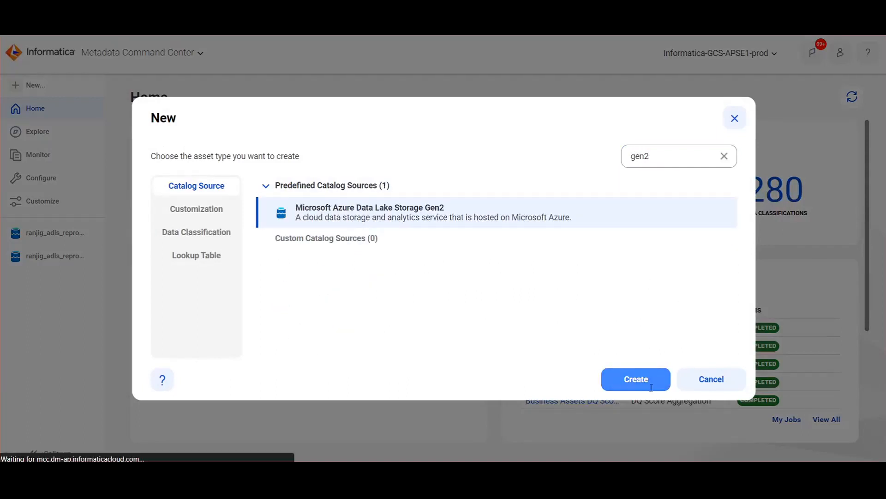
Name the catalog source test videoKB and assign the ranjig_adls_gen2 connection to it.
click(372, 220)
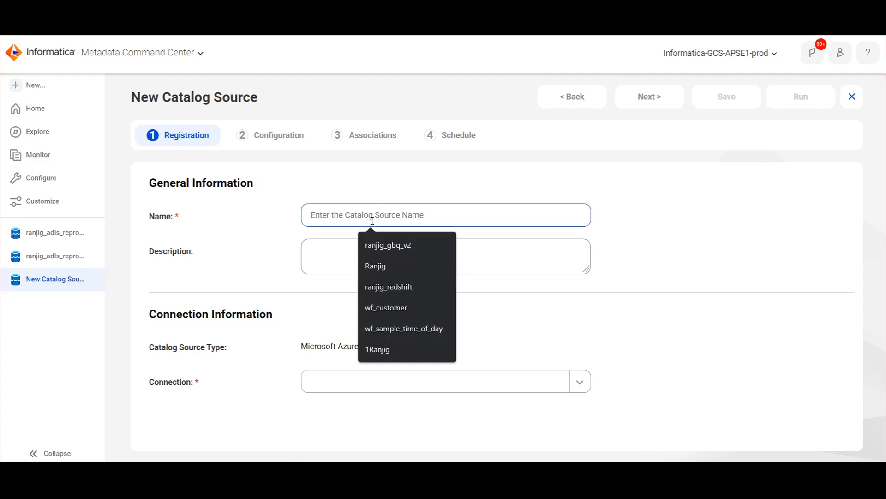
text(test vi)
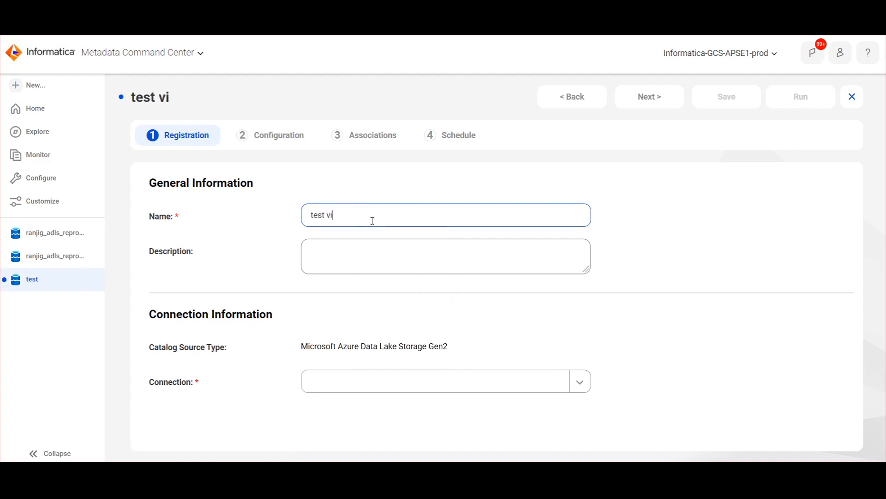
text(deoKB)
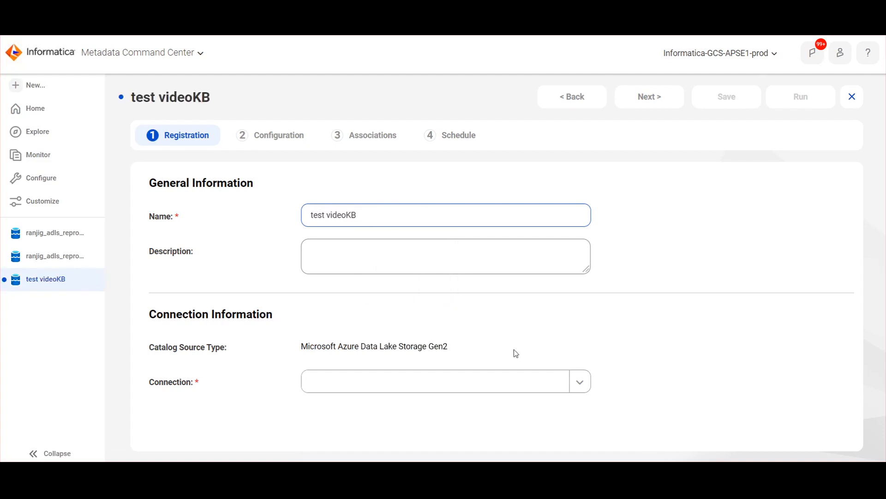
click(467, 382)
text(ranj)
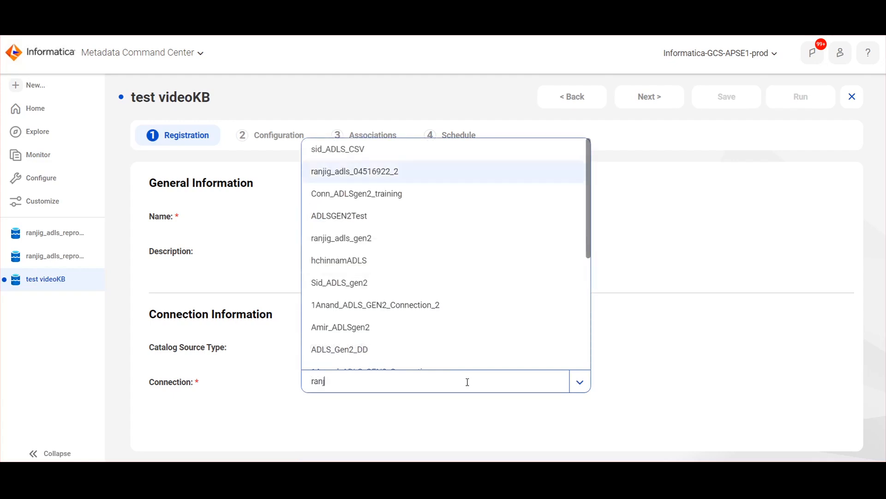
text(ig_adls_gen)
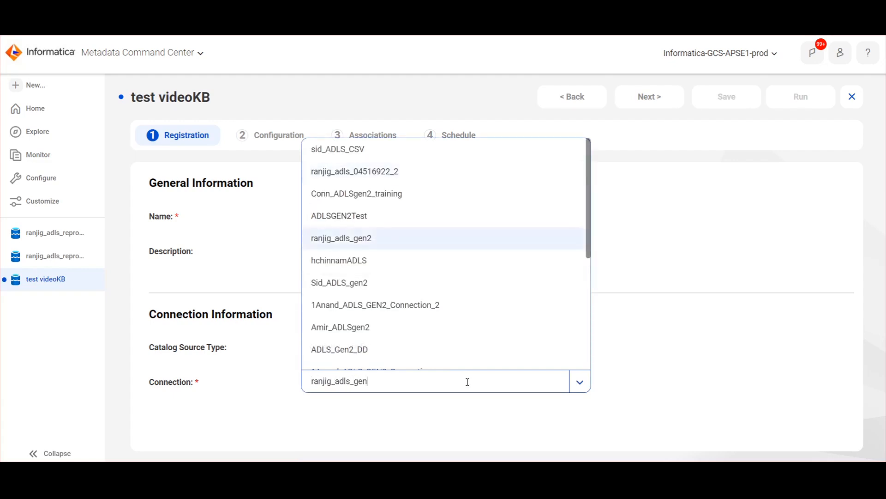
key(Return)
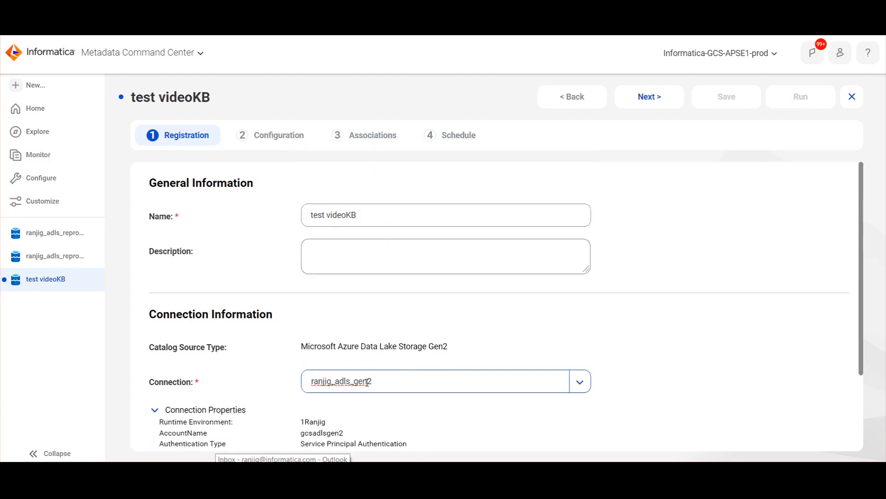
scroll(367, 381, down, 3)
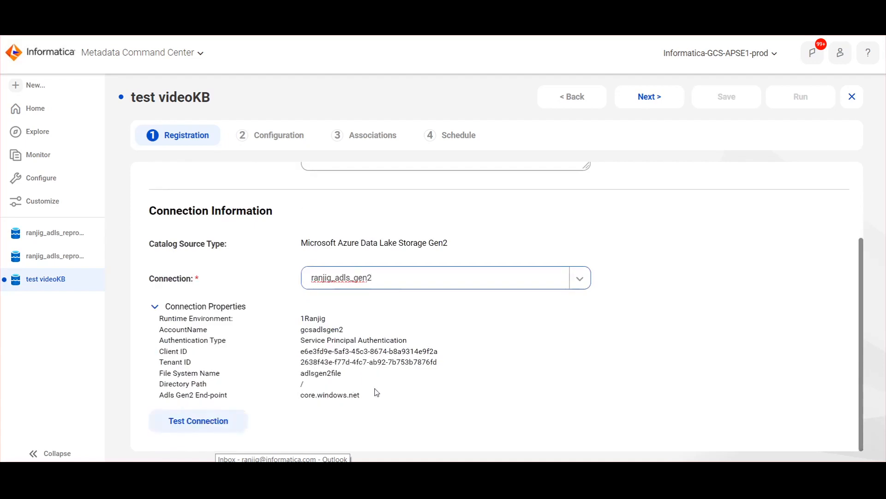
scroll(376, 390, up, 3)
Proceed to the configuration stage and set the metadata extraction runtime environment to 1Ranjig.
click(637, 104)
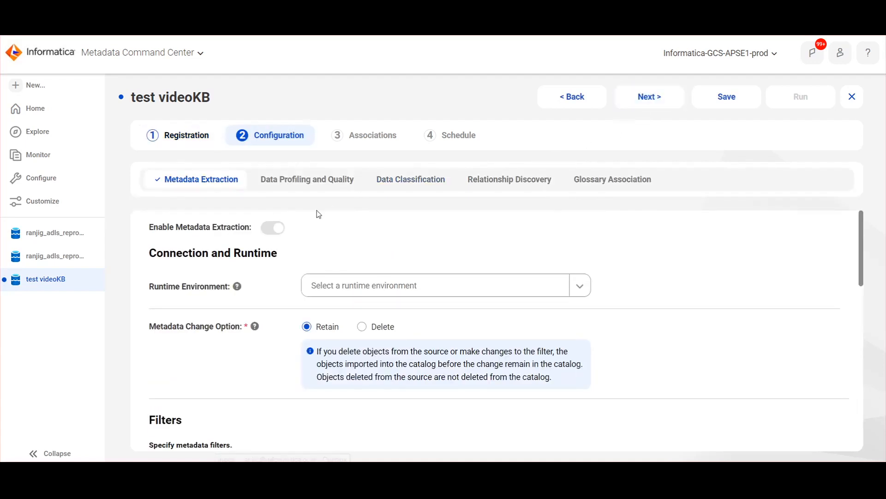
click(350, 287)
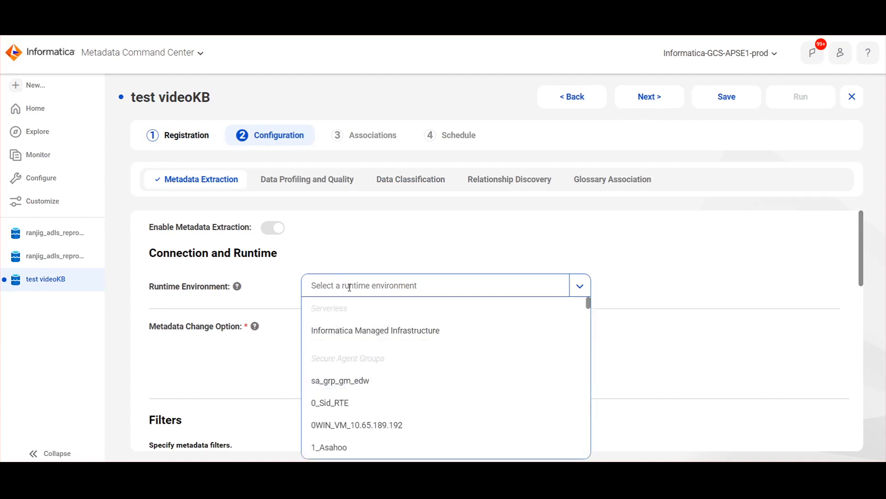
text(1ra)
key(Return)
Add a metadata filter condition that includes metadata from the folder csv_test3.
scroll(353, 300, down, 5)
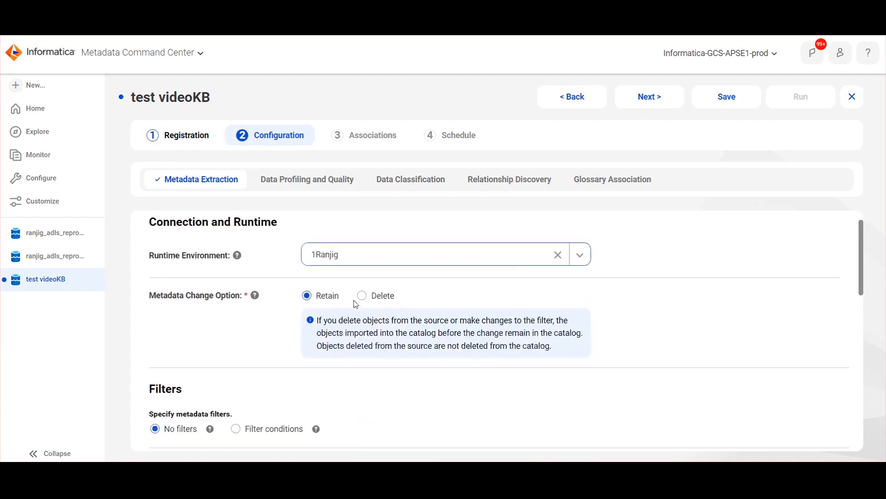
click(276, 231)
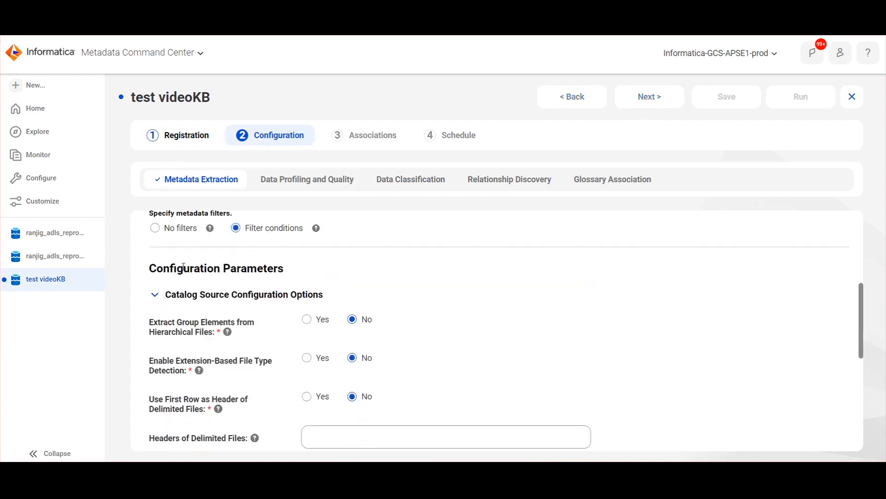
click(159, 252)
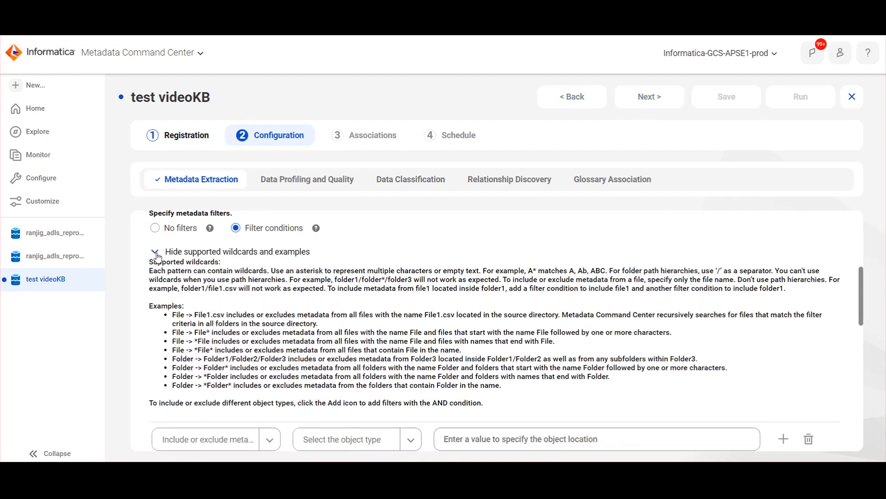
scroll(283, 263, down, 2)
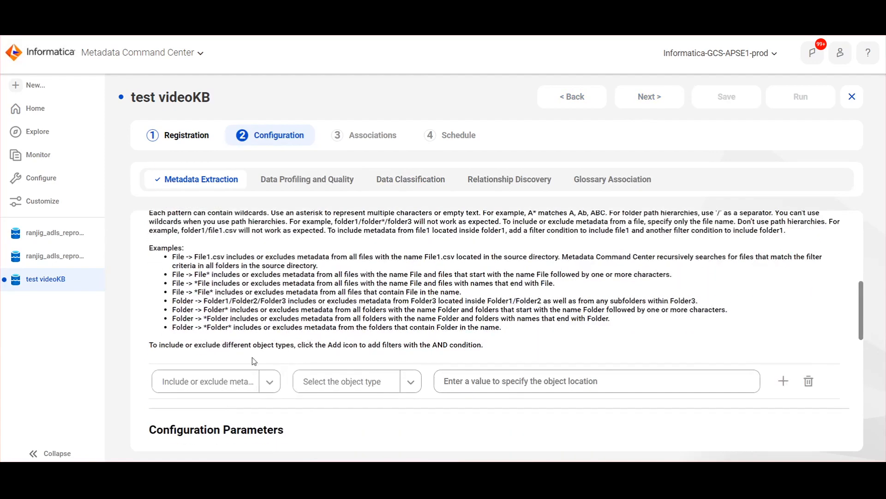
click(249, 381)
click(200, 403)
click(322, 385)
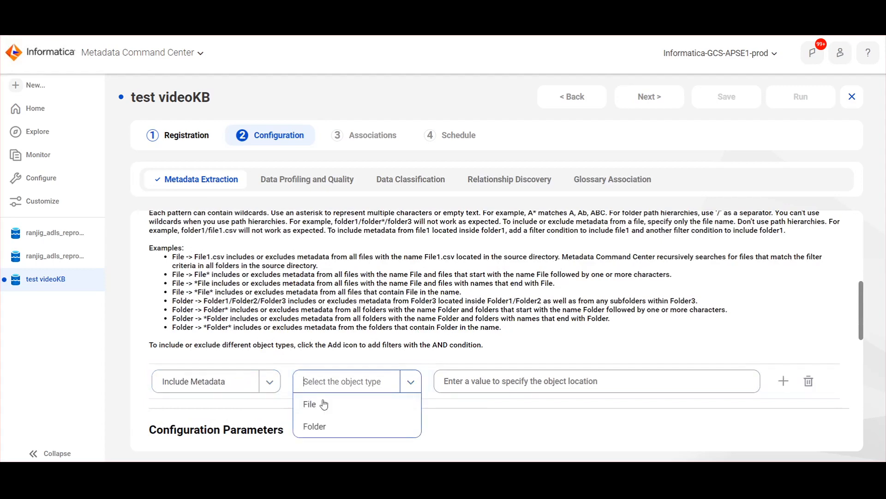
click(344, 425)
click(498, 386)
text(csv_test3)
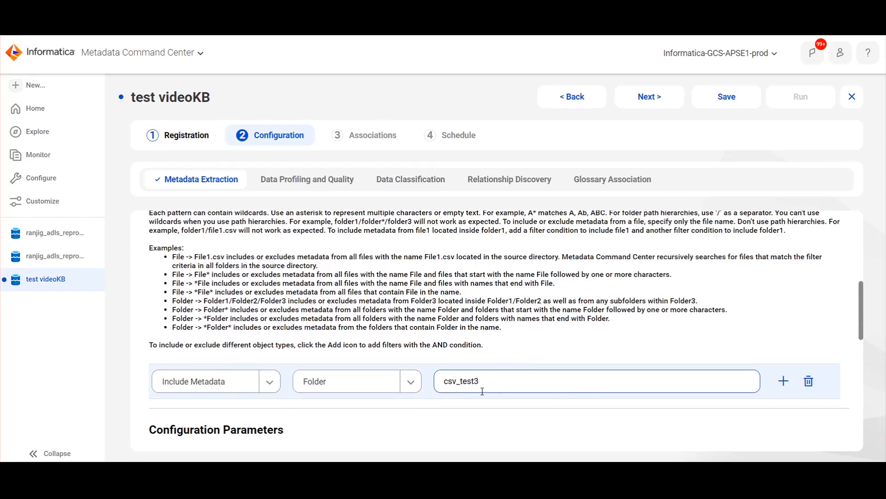
scroll(477, 371, down, 4)
scroll(462, 365, up, 12)
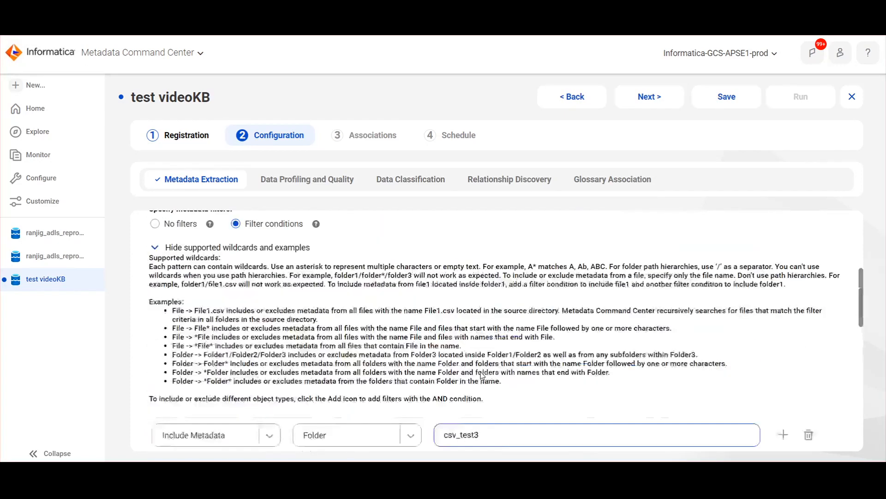
scroll(389, 336, down, 4)
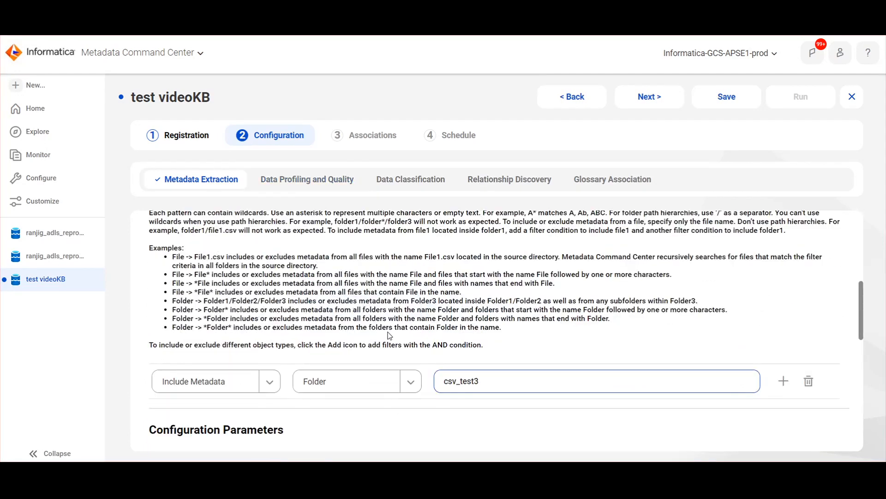
Enable data profiling for the catalog source and set its runtime environment to 1Ranjig.
click(295, 183)
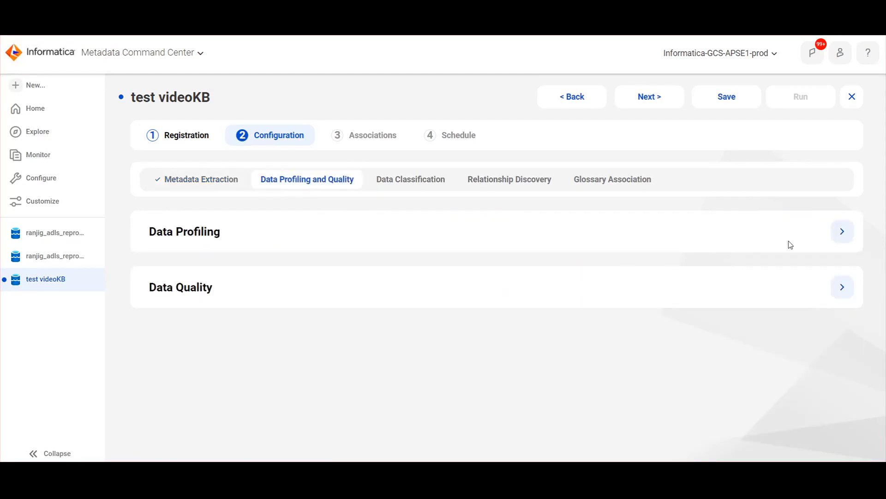
click(842, 231)
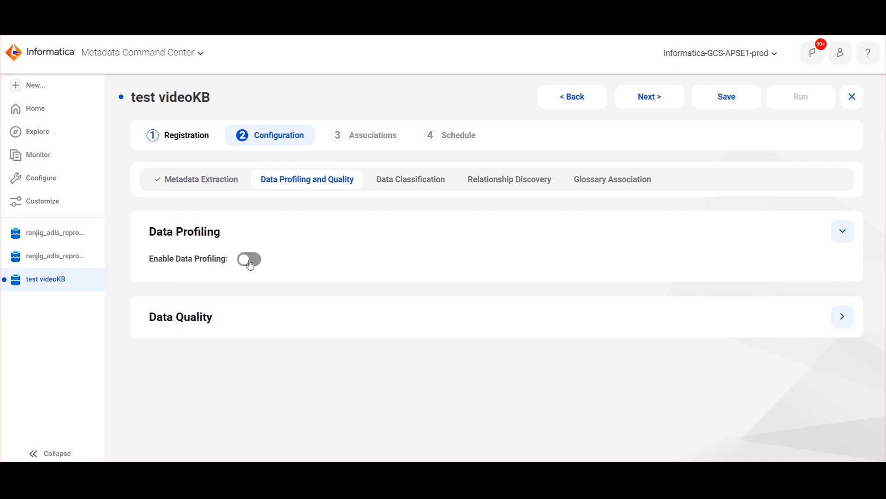
click(250, 260)
scroll(342, 277, down, 1)
click(342, 261)
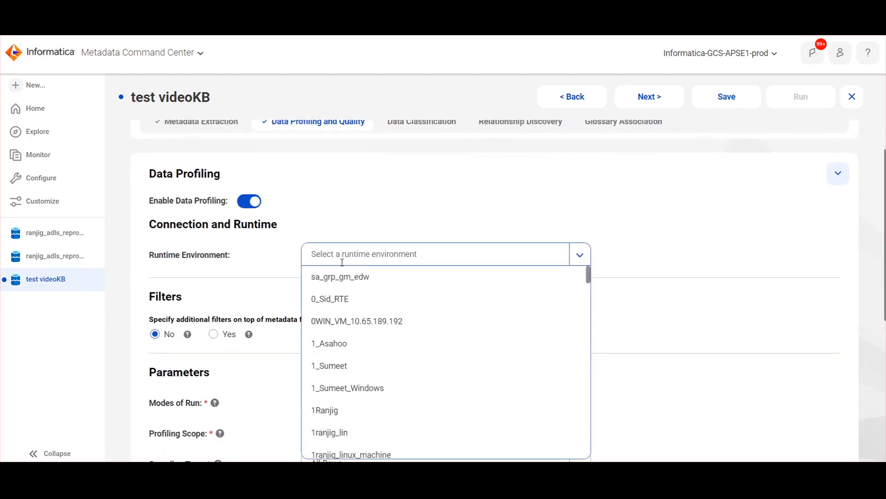
text(1Ranjig)
key(Return)
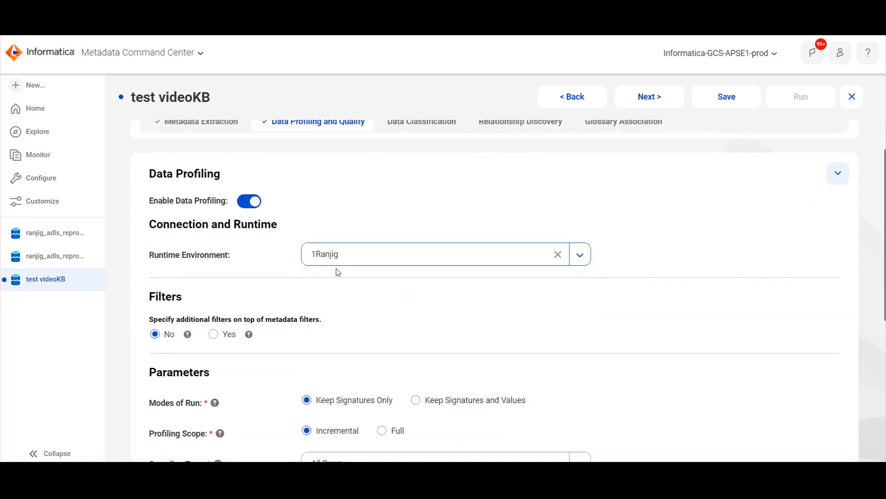
scroll(342, 284, down, 3)
scroll(462, 213, up, 4)
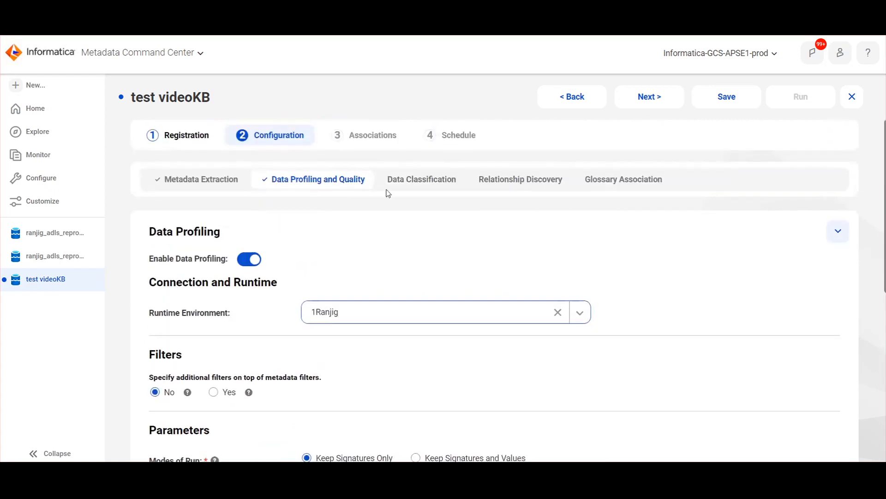
Enable data classification using Data Classification Rules and add the AGE and Amex classifications.
click(421, 181)
click(267, 229)
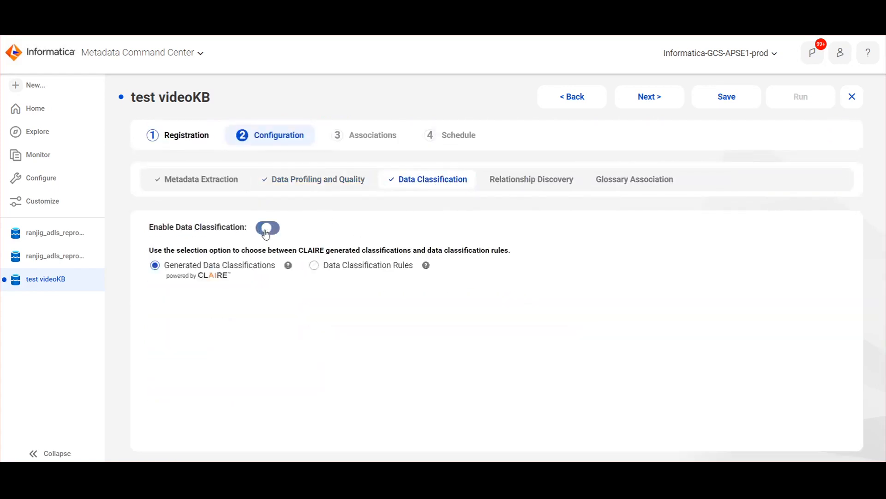
click(334, 268)
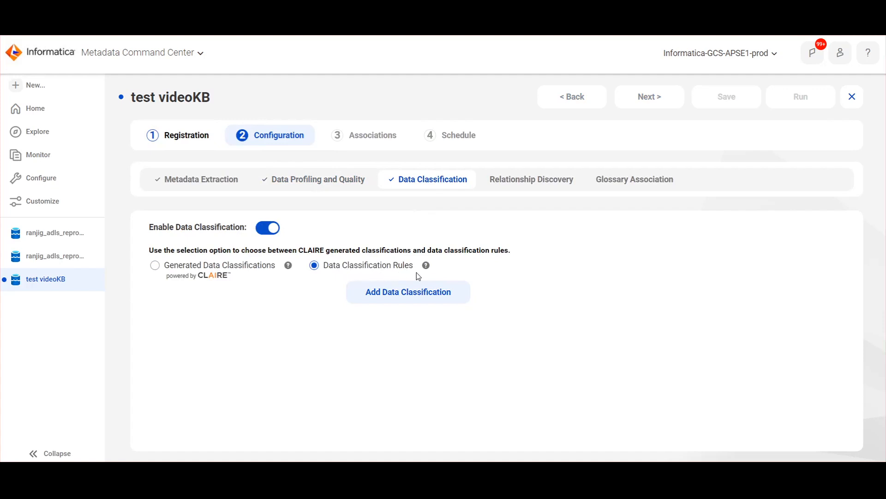
click(422, 293)
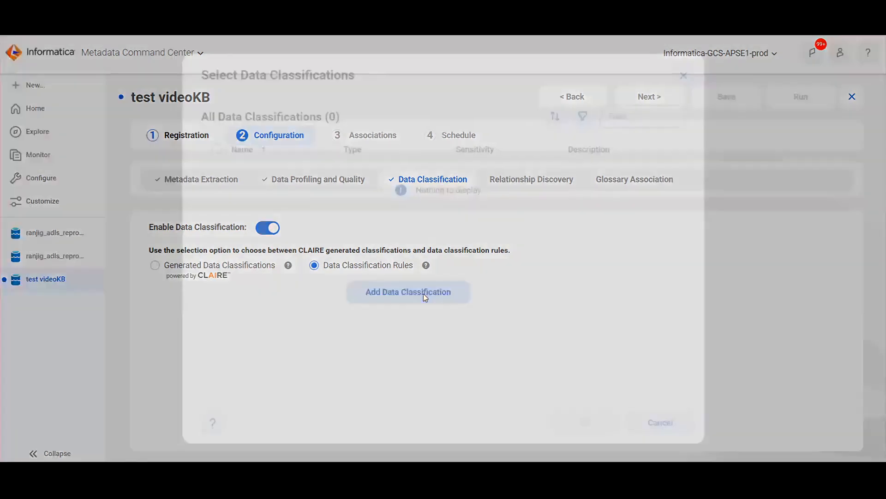
click(291, 245)
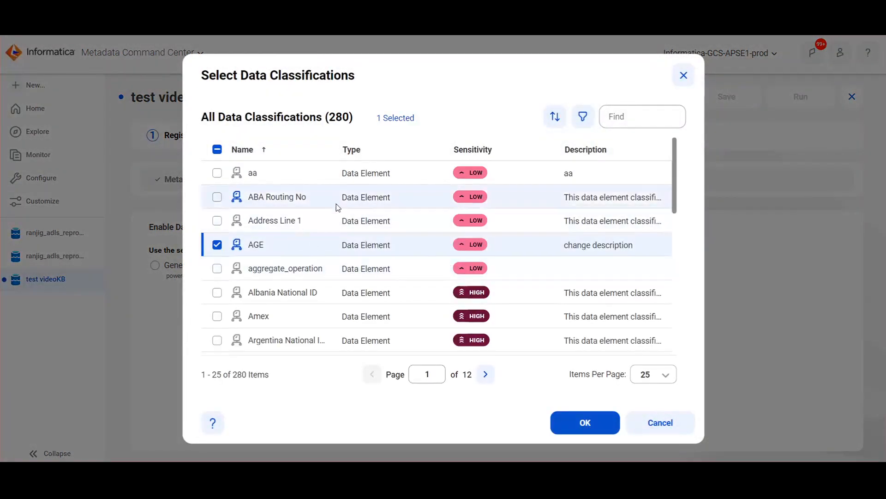
click(307, 316)
click(564, 429)
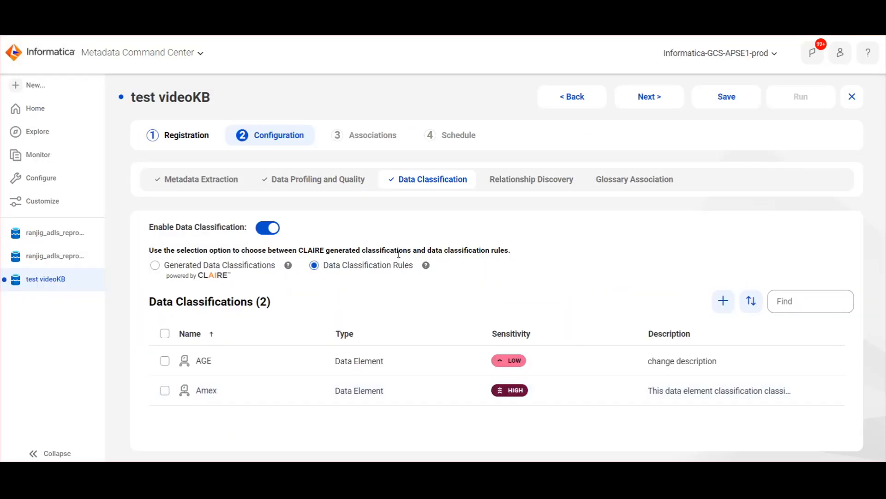
Enable relationship discovery and set the joinable tables containment score threshold to 0.47.
click(525, 179)
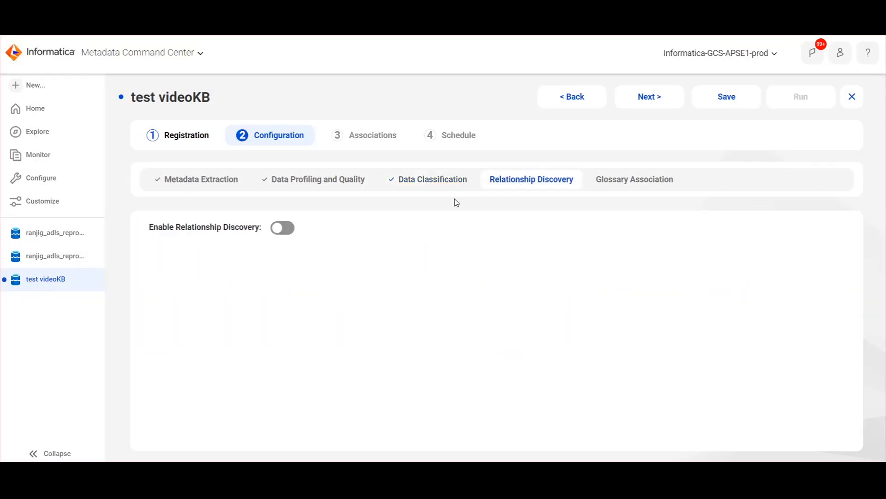
click(283, 228)
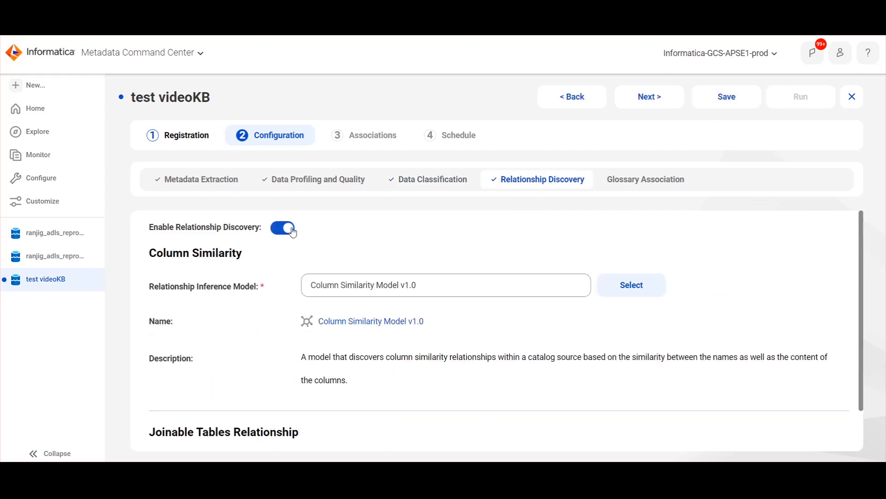
scroll(323, 323, down, 1)
drag(347, 419, 355, 418)
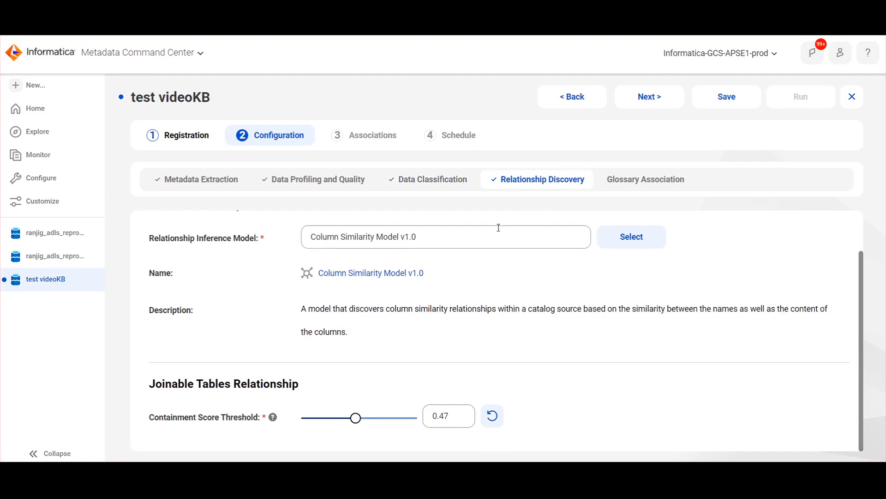
Enable glossary association for the catalog source with auto-acceptance turned on.
click(630, 187)
click(282, 229)
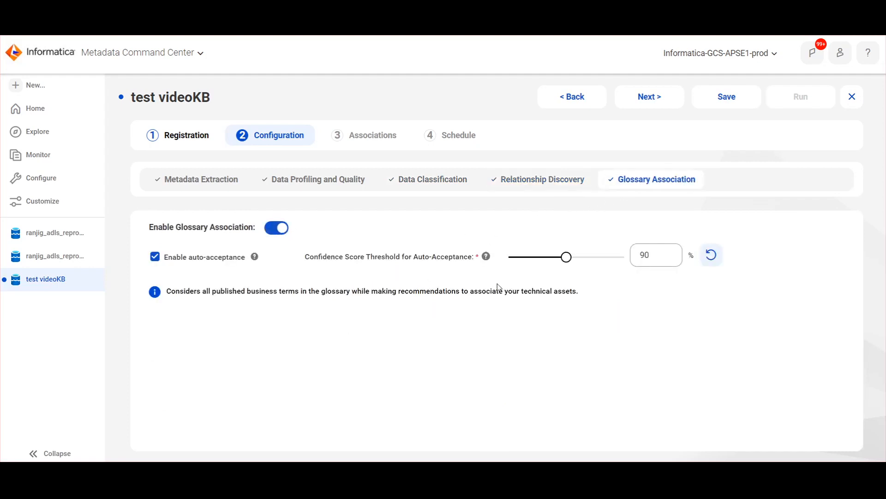
Set the glossary auto-acceptance confidence score threshold to 80% and save the test videoKB catalog source.
click(512, 258)
click(708, 107)
click(721, 97)
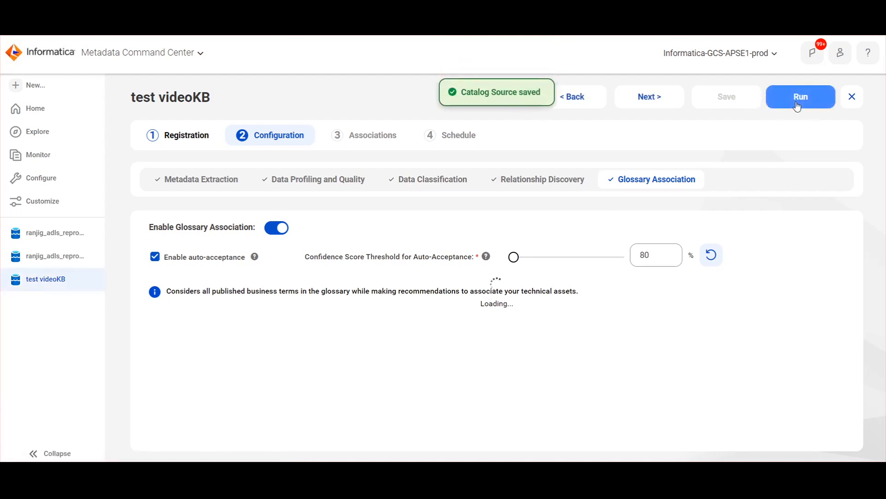
Run the catalog source job for test videoKB and view its list of tasks.
click(800, 107)
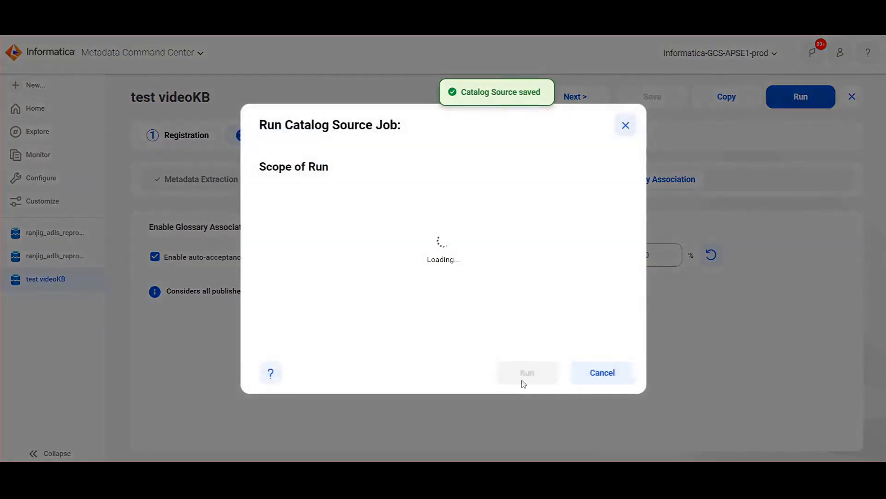
click(538, 424)
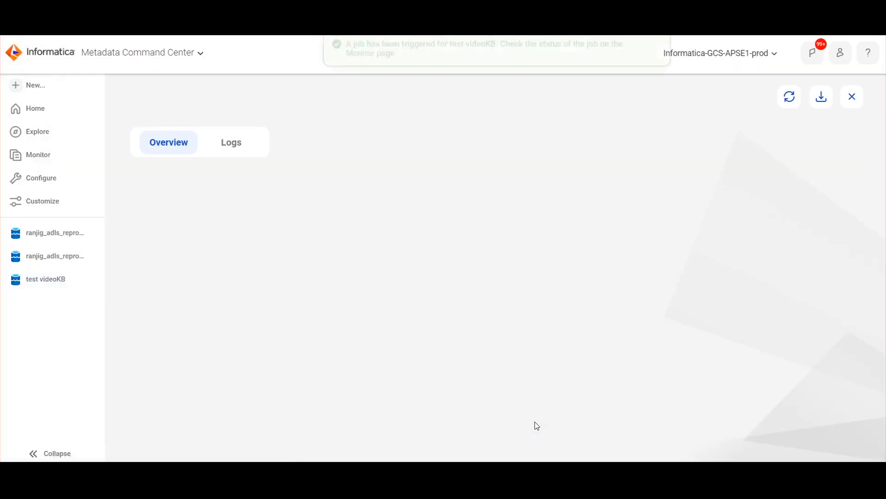
scroll(218, 378, down, 1)
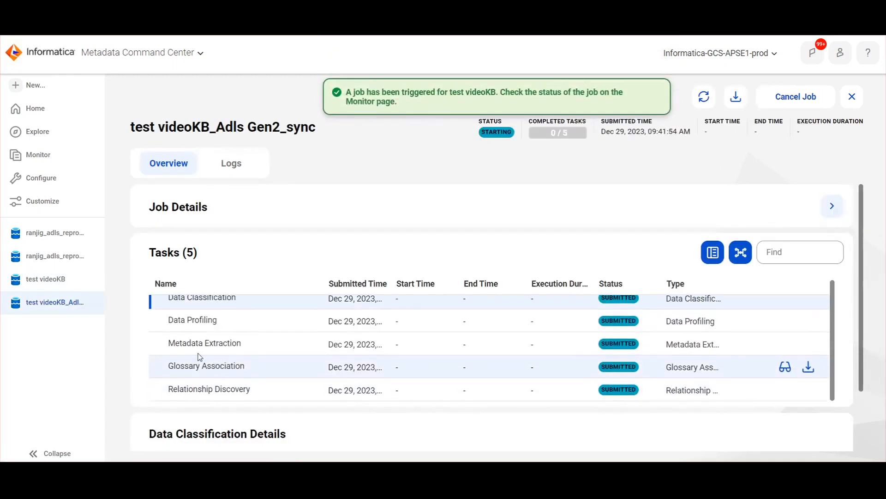
Review the connection, metadata extraction and data profiling settings of the ranjig_adls_repro_VideoKB catalog source.
click(61, 256)
scroll(239, 233, down, 2)
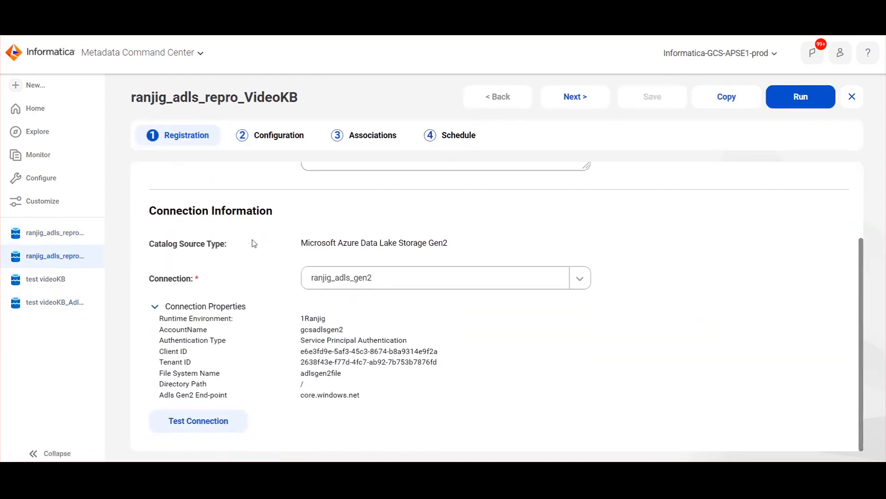
click(263, 149)
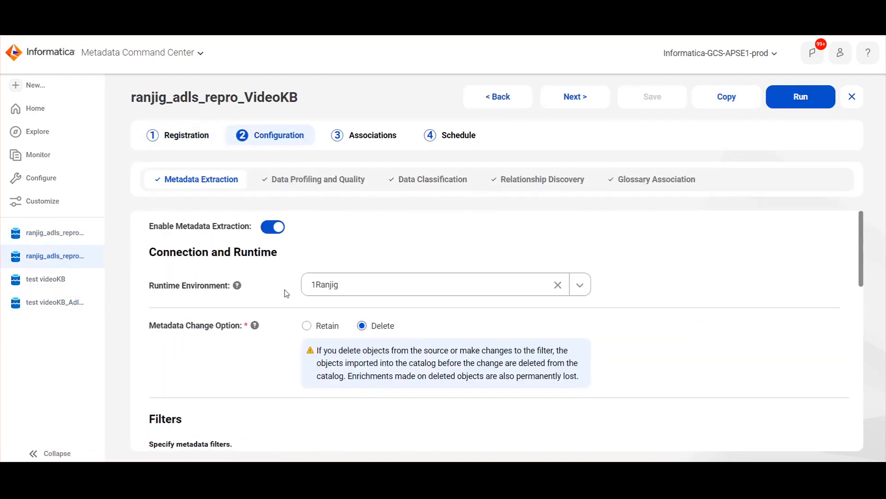
scroll(283, 292, down, 8)
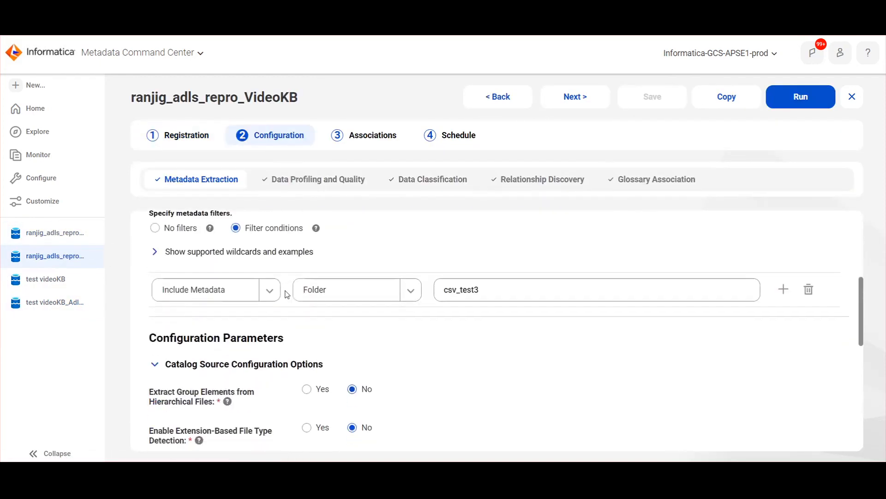
click(296, 187)
click(838, 232)
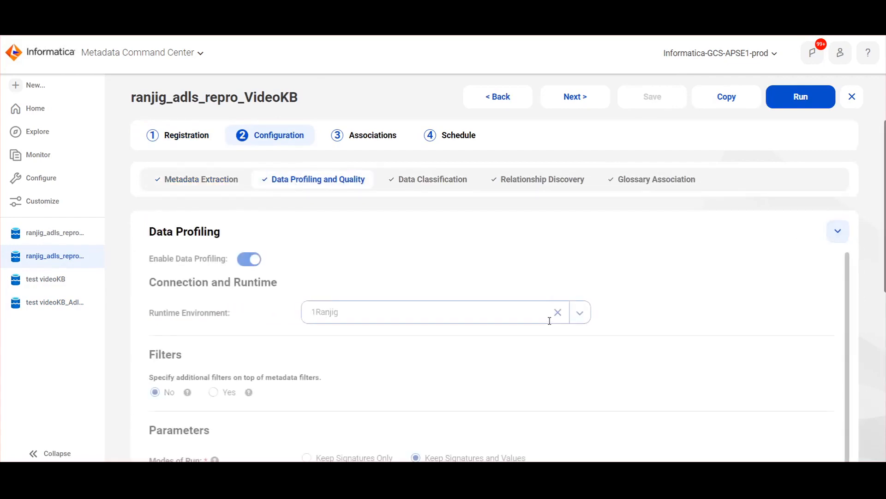
scroll(549, 320, down, 7)
scroll(498, 162, up, 6)
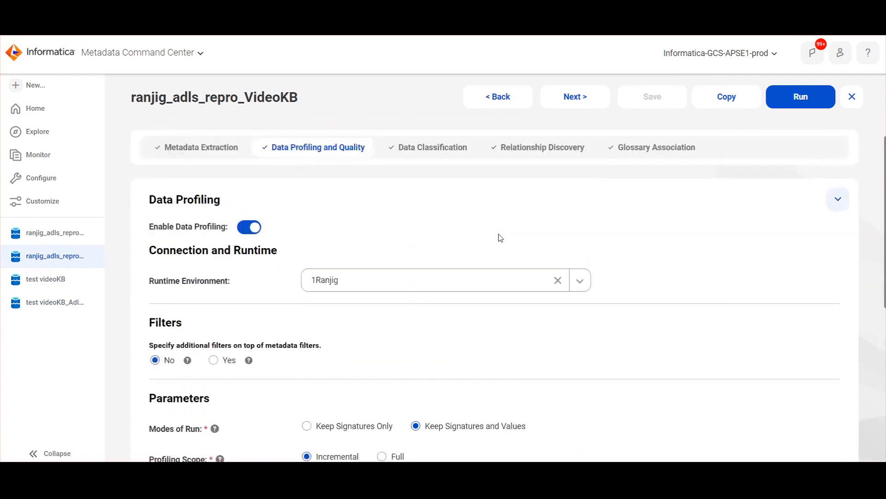
scroll(499, 238, up, 1)
Review the data classification, relationship discovery and glossary association settings of ranjig_adls_repro_VideoKB.
click(450, 187)
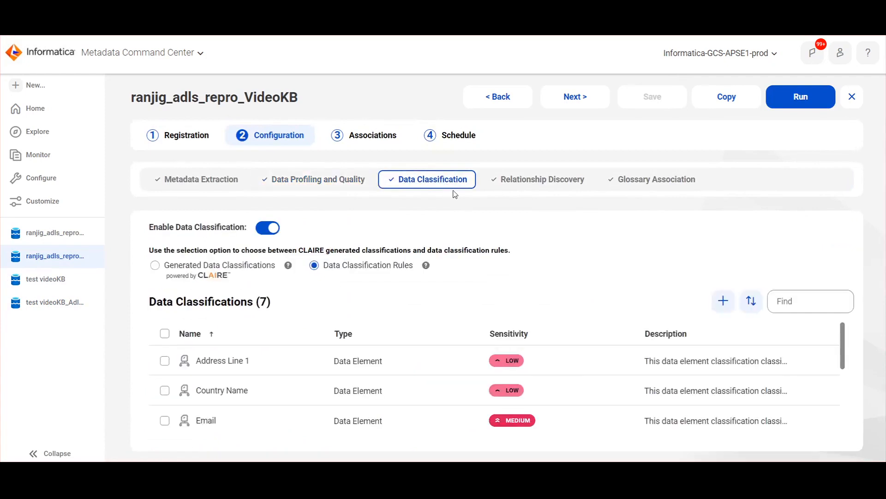
click(553, 186)
scroll(582, 252, down, 1)
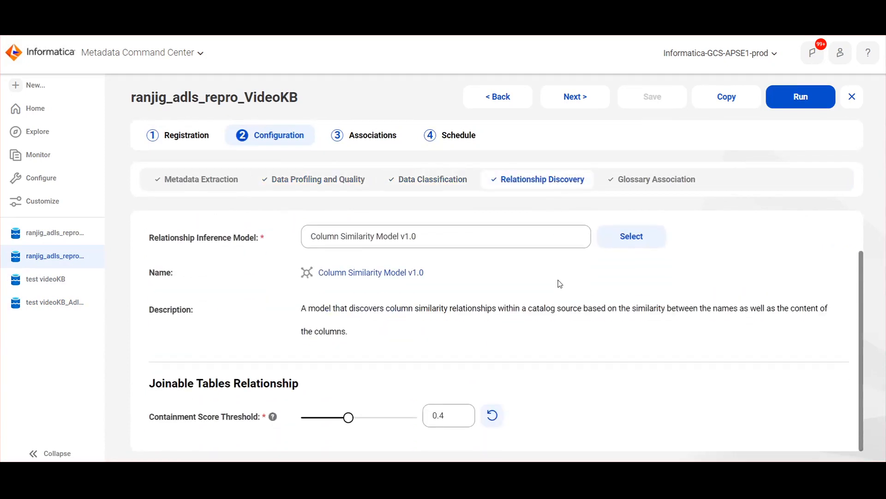
click(635, 183)
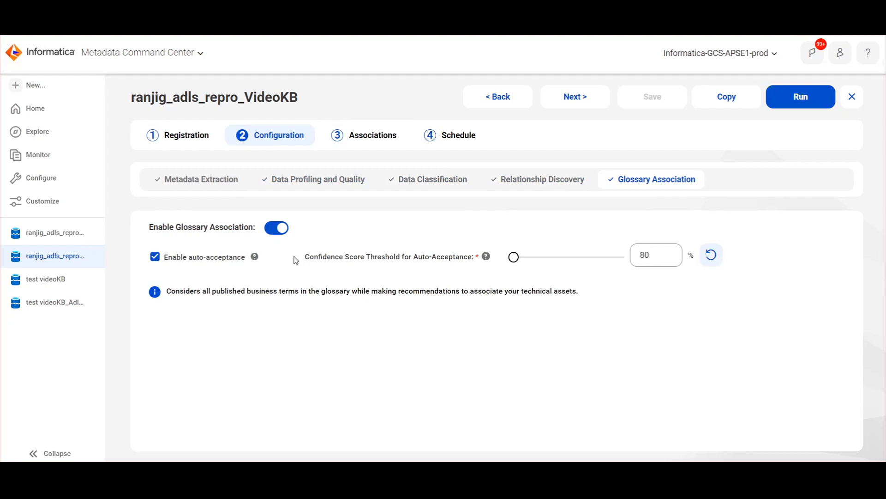
Open the sync job of ranjig_adls_repro_VideoKB and copy the catalog source name from its title.
click(61, 237)
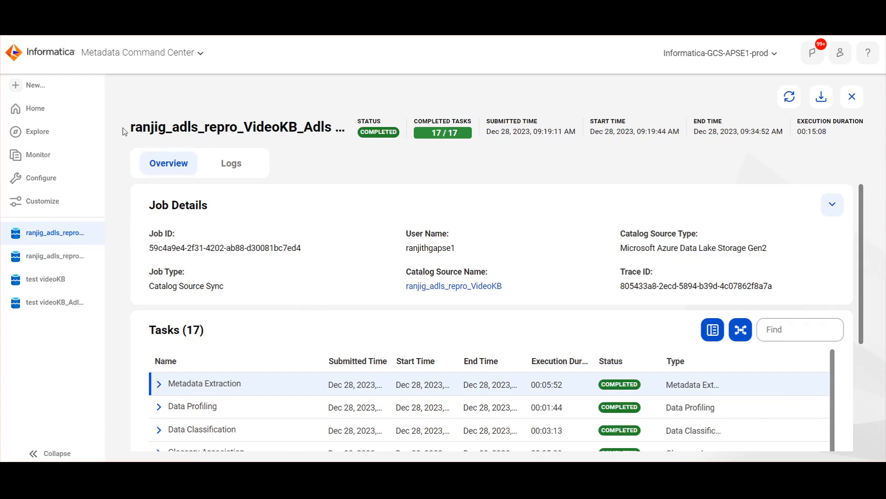
drag(124, 132, 238, 128)
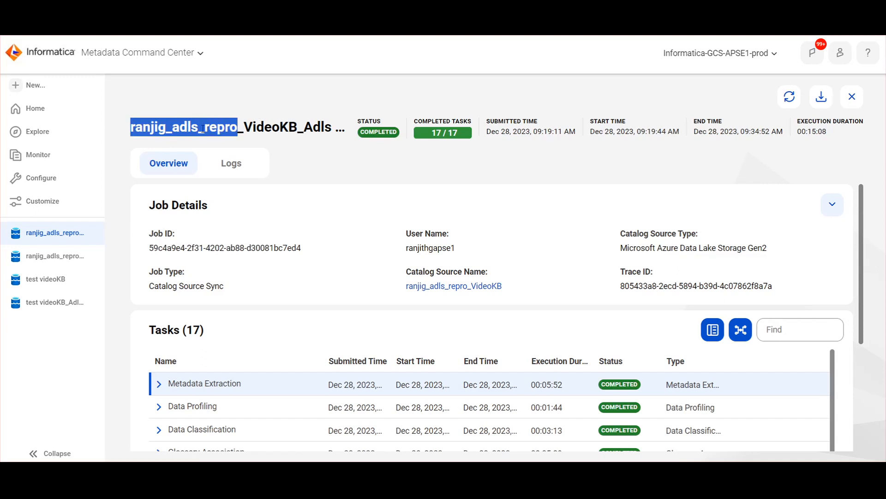
drag(130, 129, 296, 130)
key(ctrl+c)
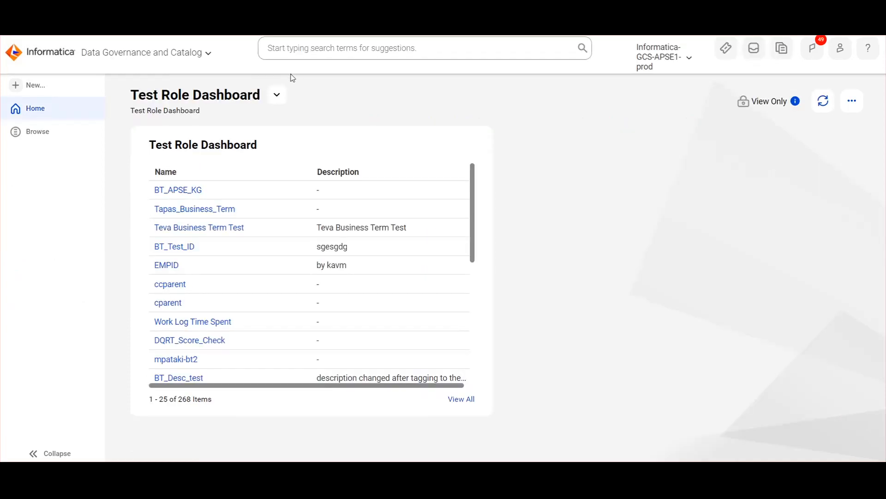
In Data Governance and Catalog, search for catalog source "ranjig_adls_repro_VideoKB" and open it.
click(303, 48)
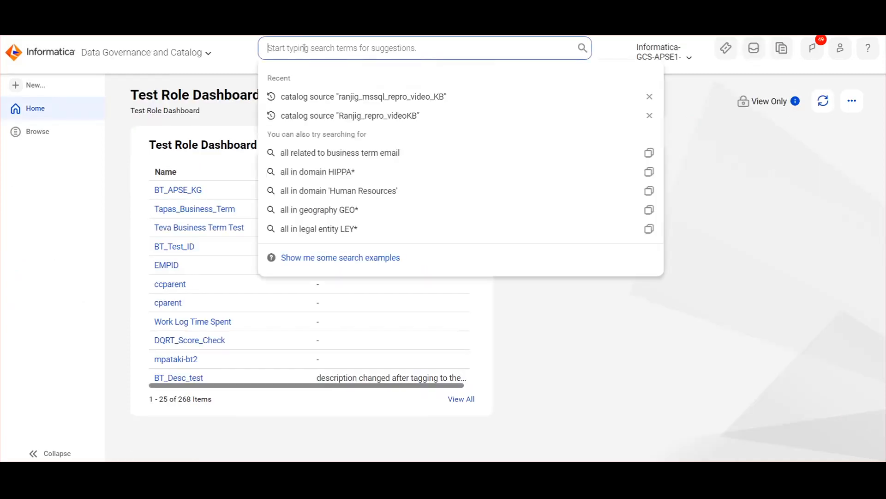
click(341, 100)
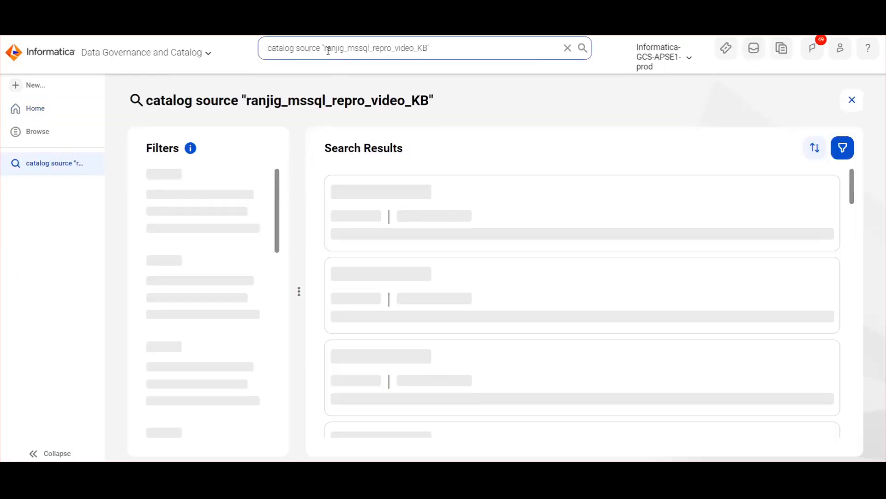
drag(325, 48, 423, 49)
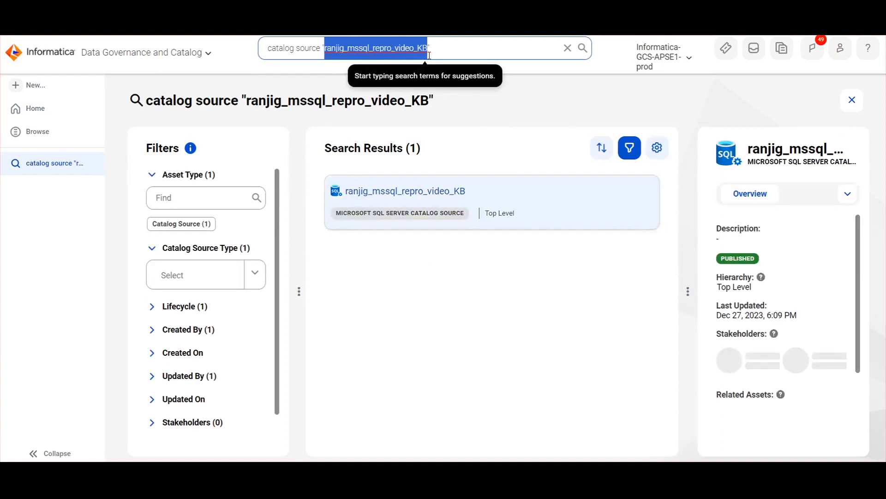
key(ctrl+v)
key(Return)
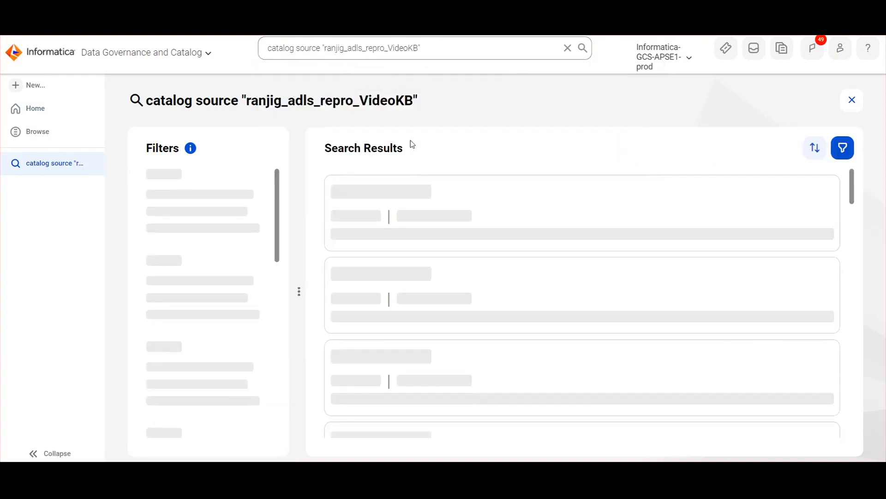
click(390, 191)
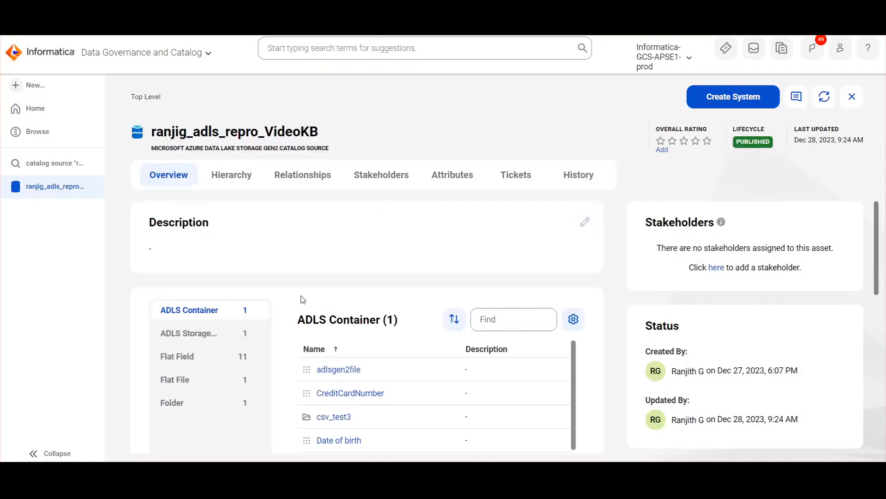
Browse from the adlsgen2file container through the csv_test3 folder and open the flat file file1.csv.
scroll(303, 295, down, 2)
scroll(309, 265, up, 1)
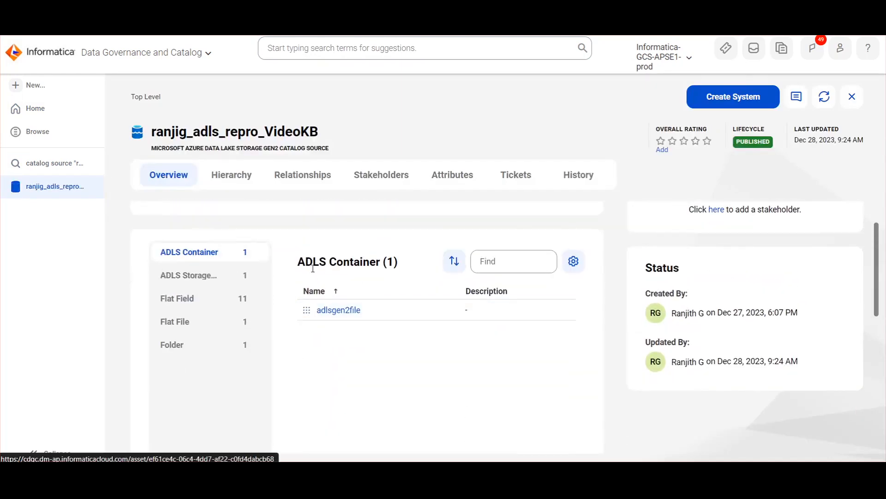
click(351, 310)
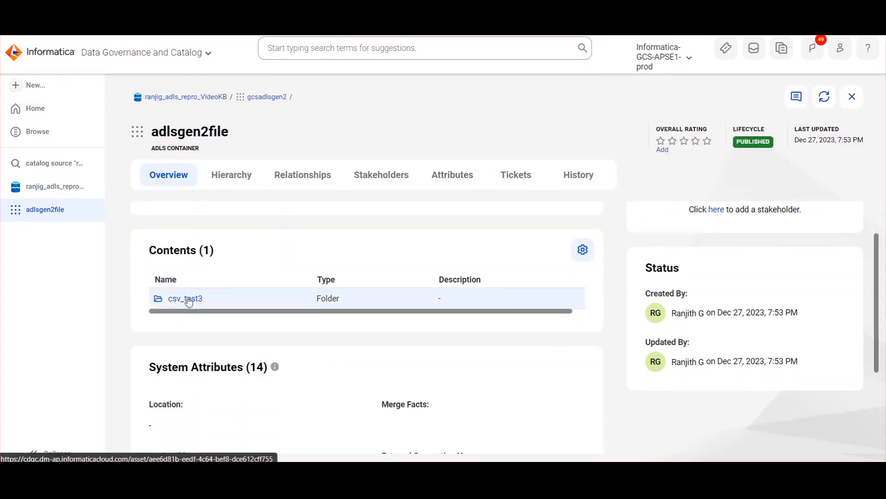
click(188, 299)
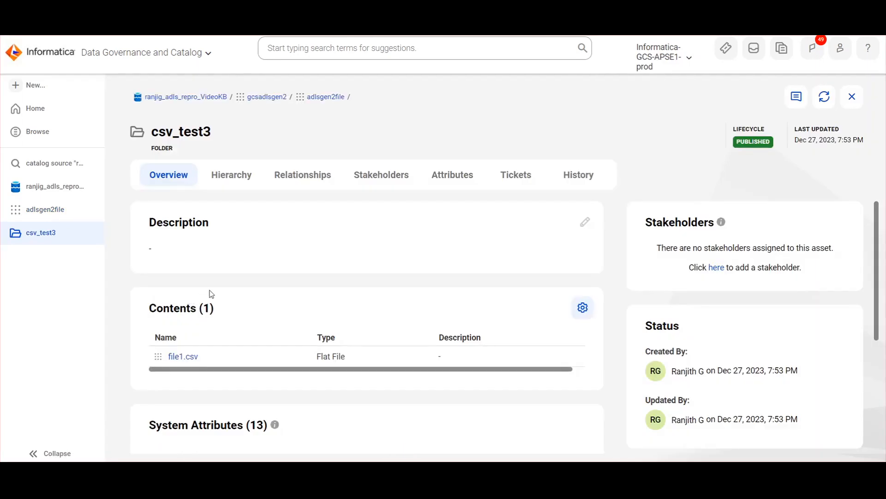
scroll(241, 284, down, 2)
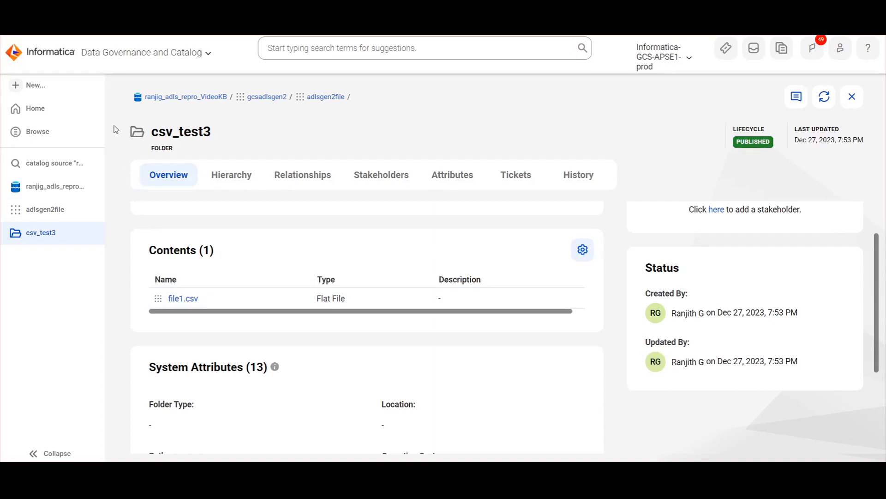
click(189, 304)
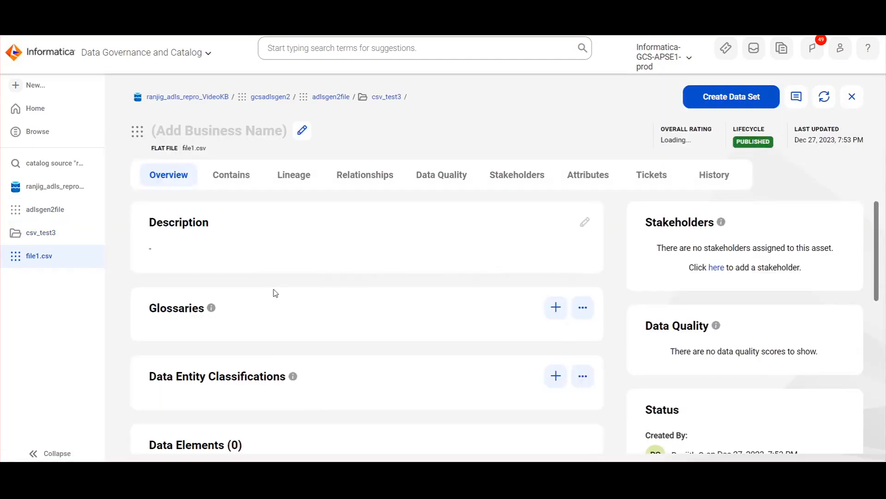
Examine the full list of file1.csv data elements with their associated glossaries and classifications.
scroll(277, 295, down, 15)
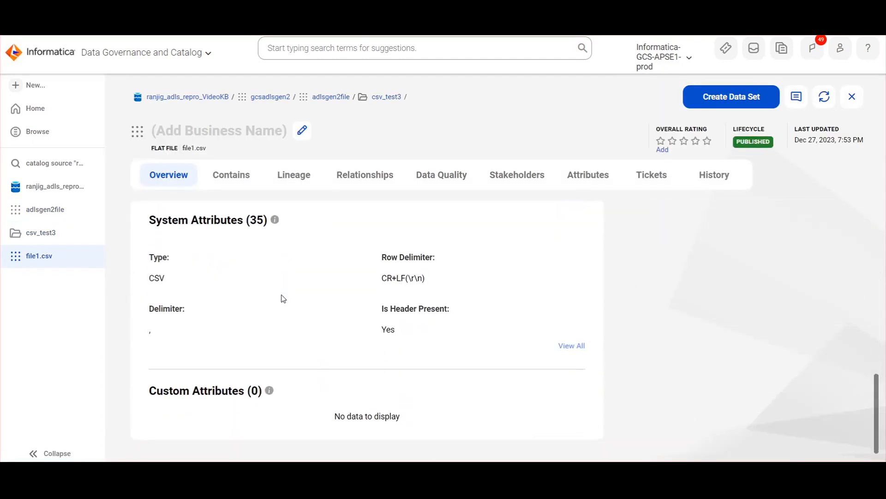
scroll(283, 298, up, 6)
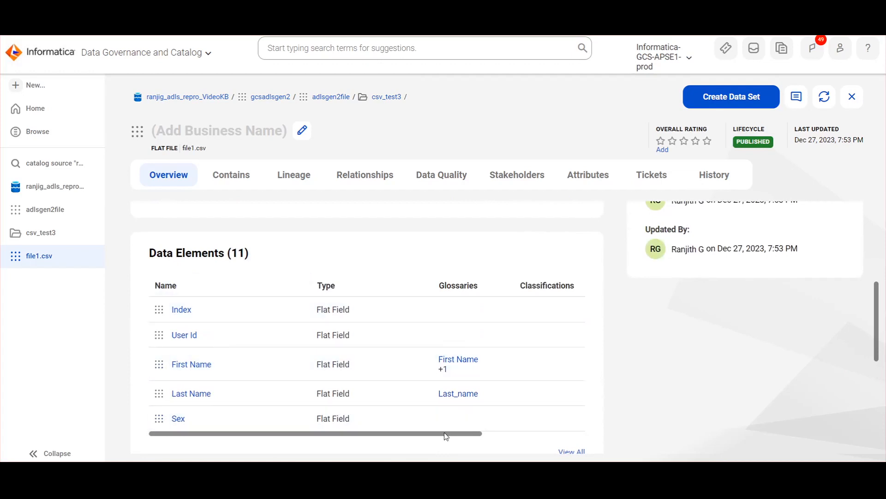
scroll(445, 436, right, 1)
click(569, 453)
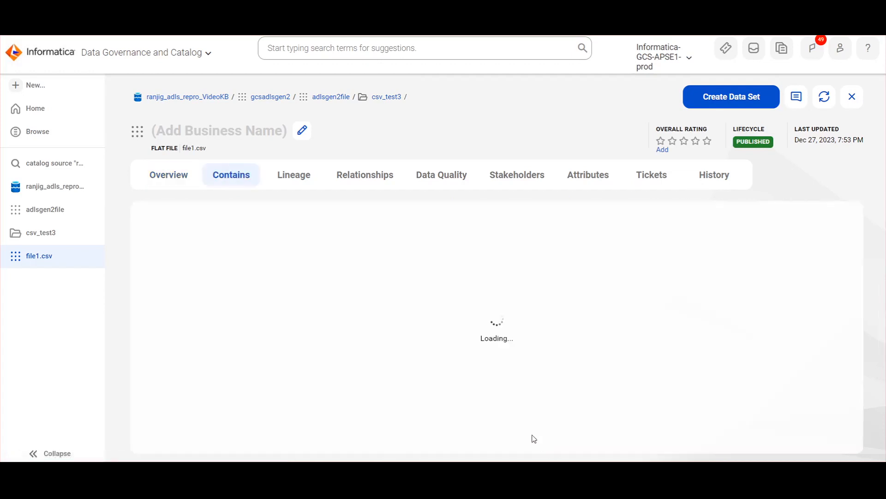
scroll(531, 381, down, 3)
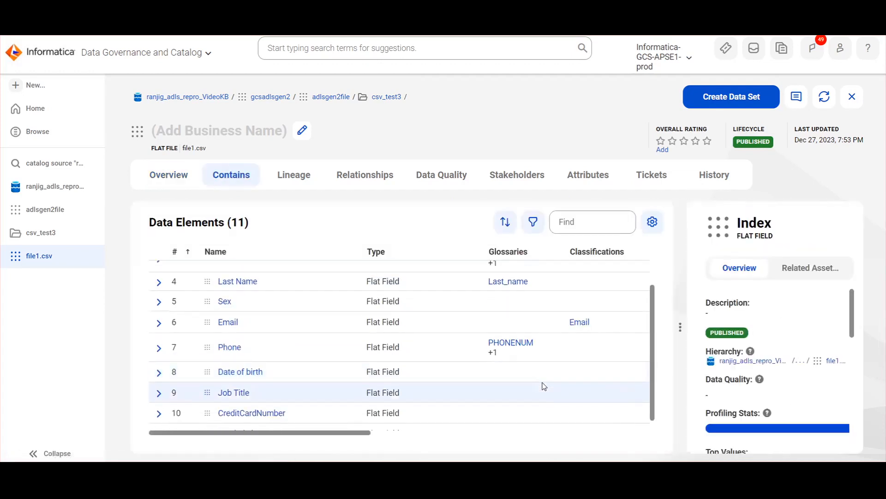
scroll(543, 383, up, 3)
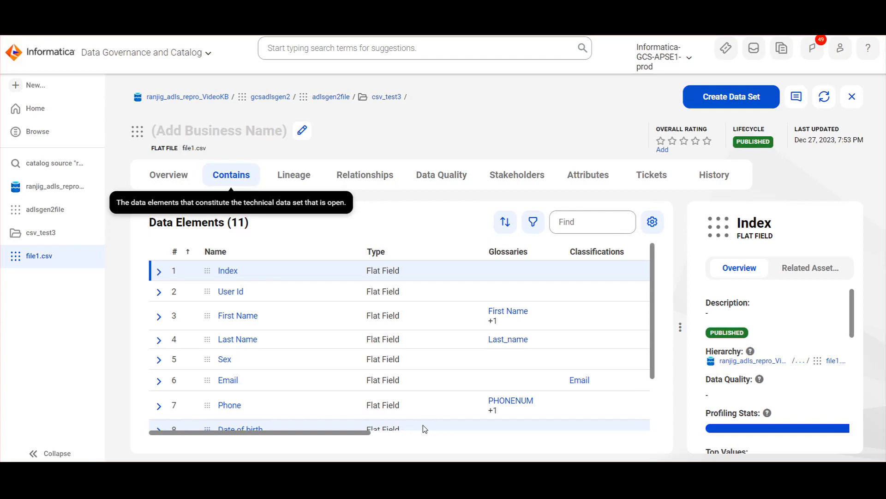
scroll(561, 422, down, 3)
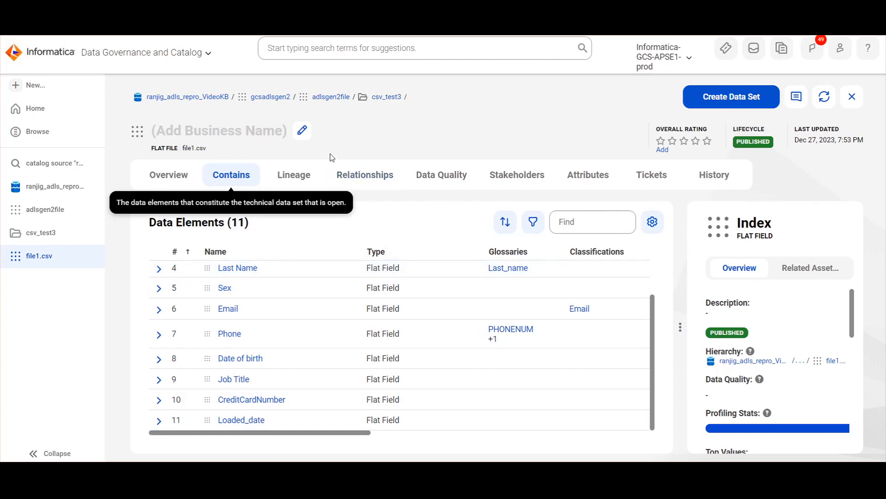
Examine the lineage of file1.csv and its relationships to fields and the parent folder.
click(296, 183)
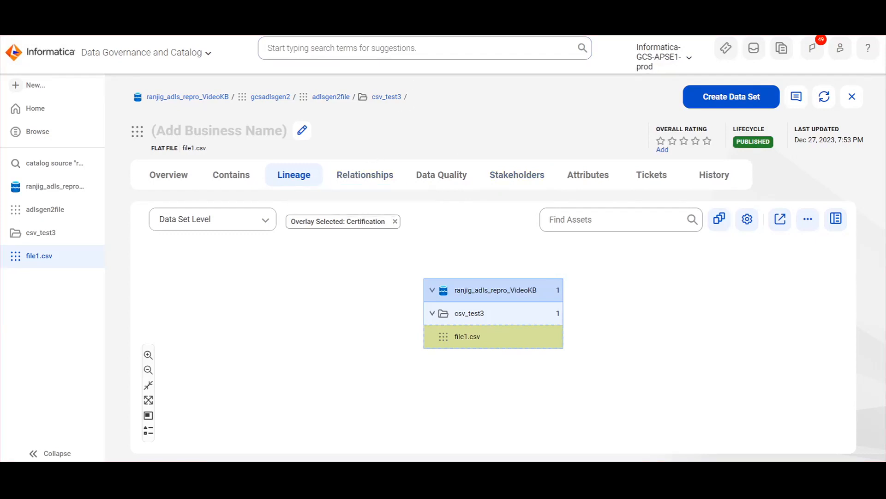
click(361, 183)
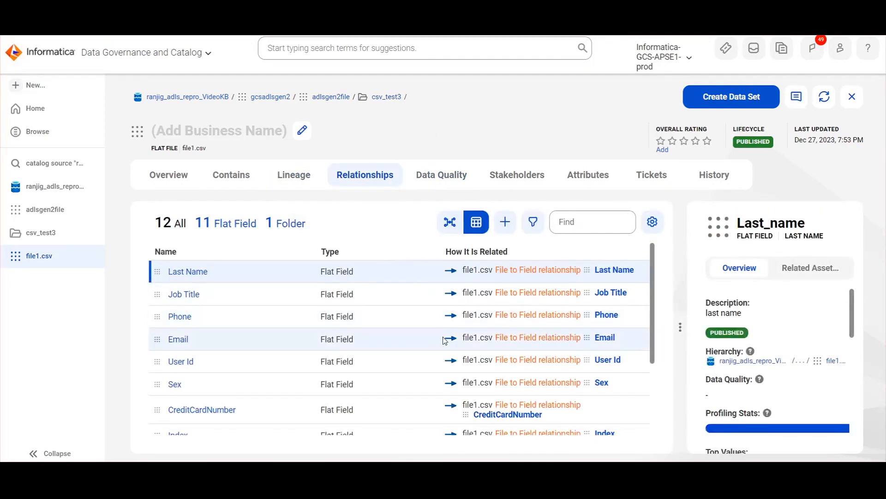
scroll(452, 336, down, 3)
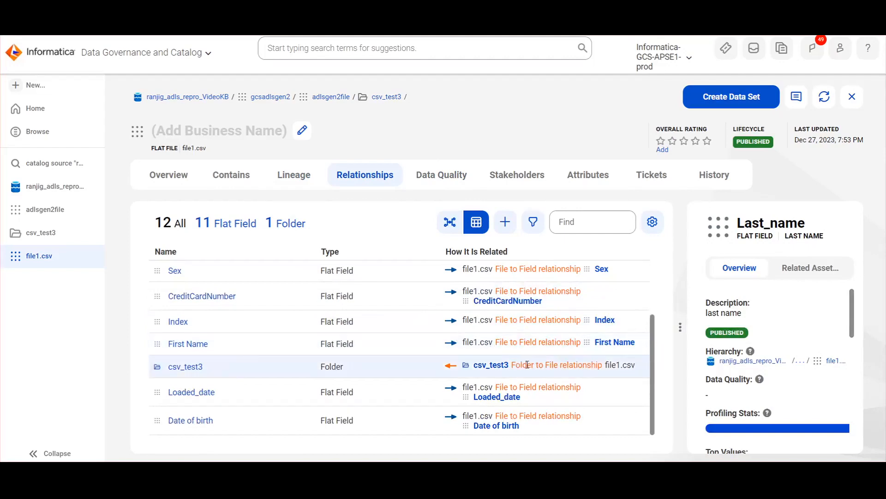
scroll(527, 364, up, 3)
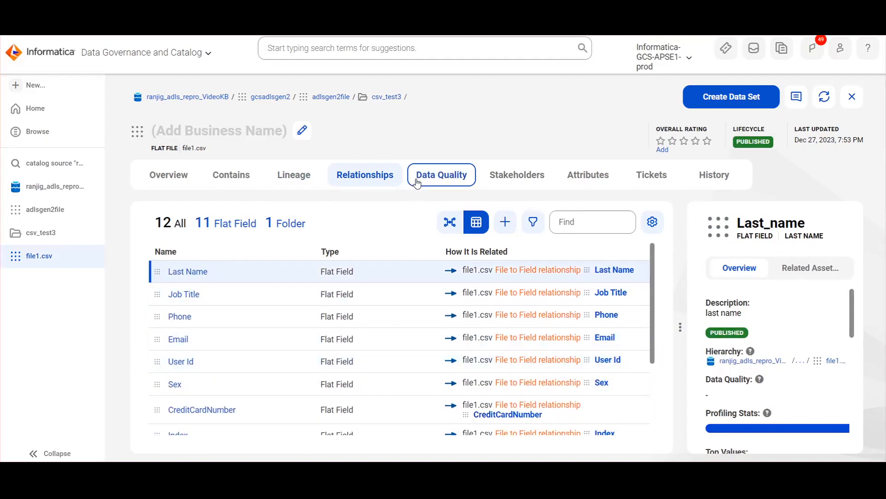